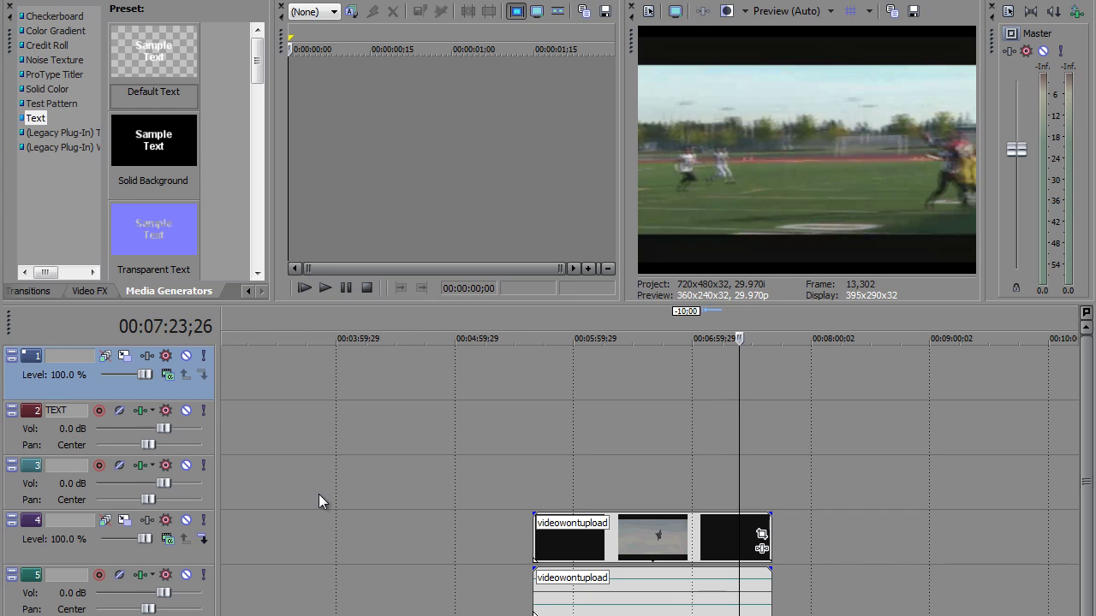
- Browse the video effects, transitions and media generator lists to reach the Text presets
left_click(92, 290)
left_click(57, 290)
left_click(105, 291)
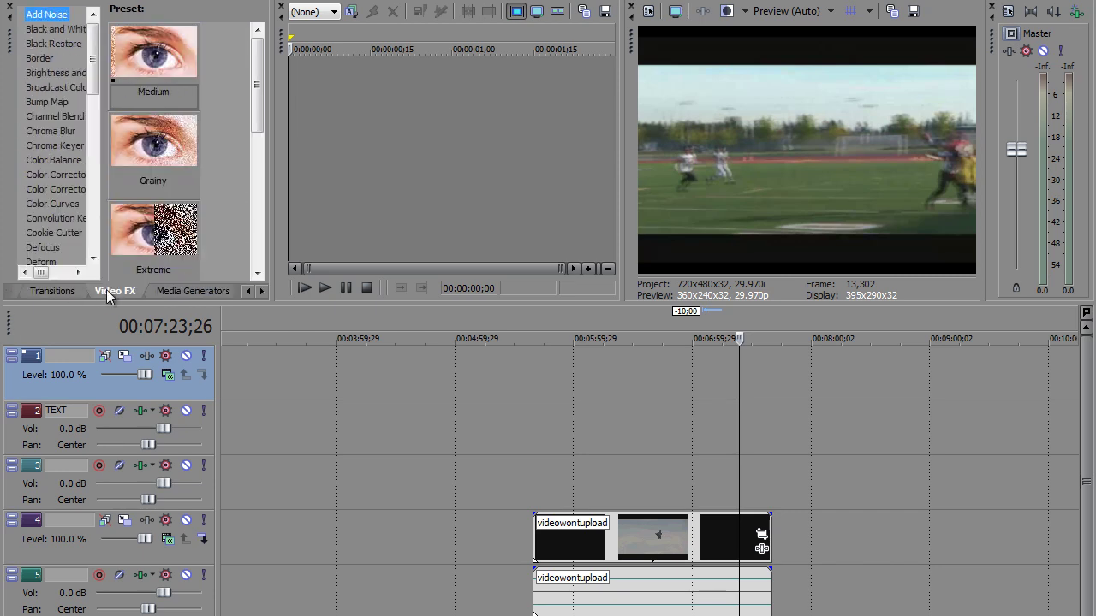
left_click(160, 293)
left_click(245, 292)
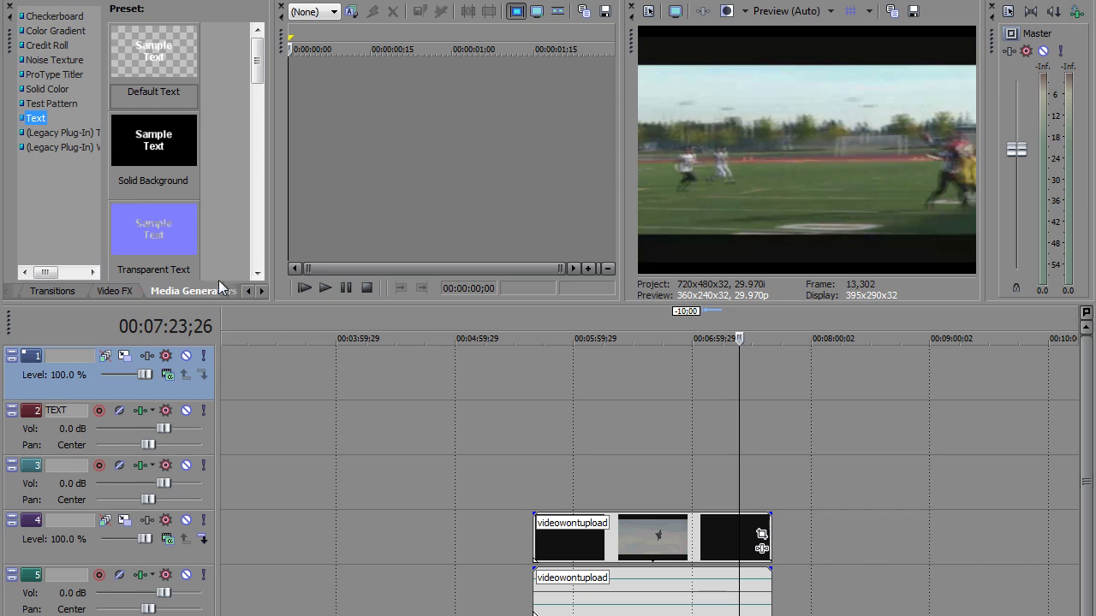
left_click(51, 104)
left_click(34, 118)
- Place a Default Text title above the football clip and set all its text to 28 point
left_click_drag(126, 45, 739, 391)
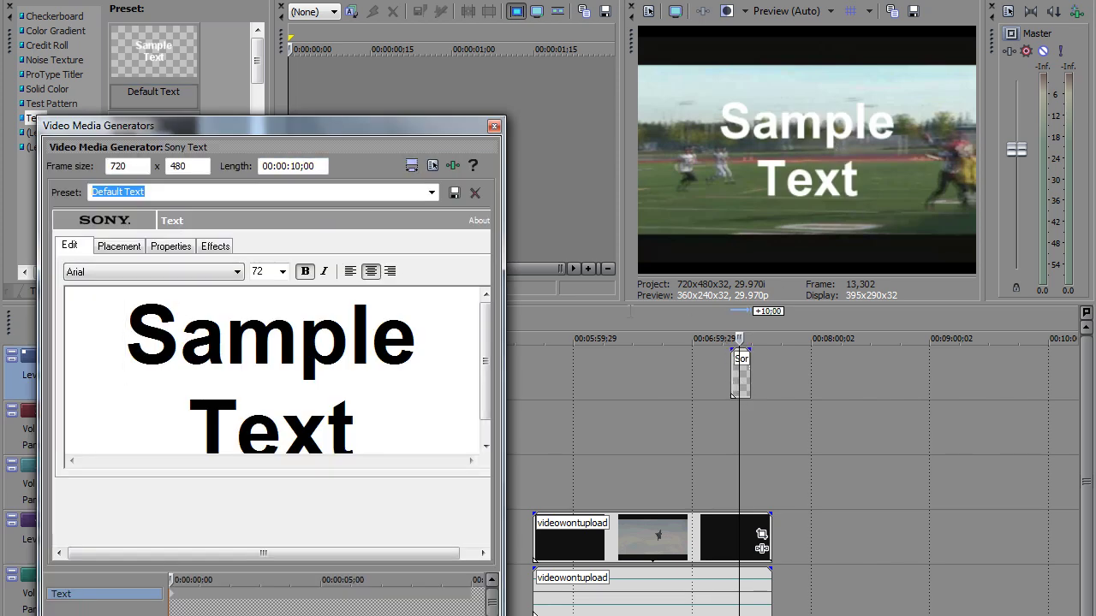
left_click_drag(127, 338, 438, 452)
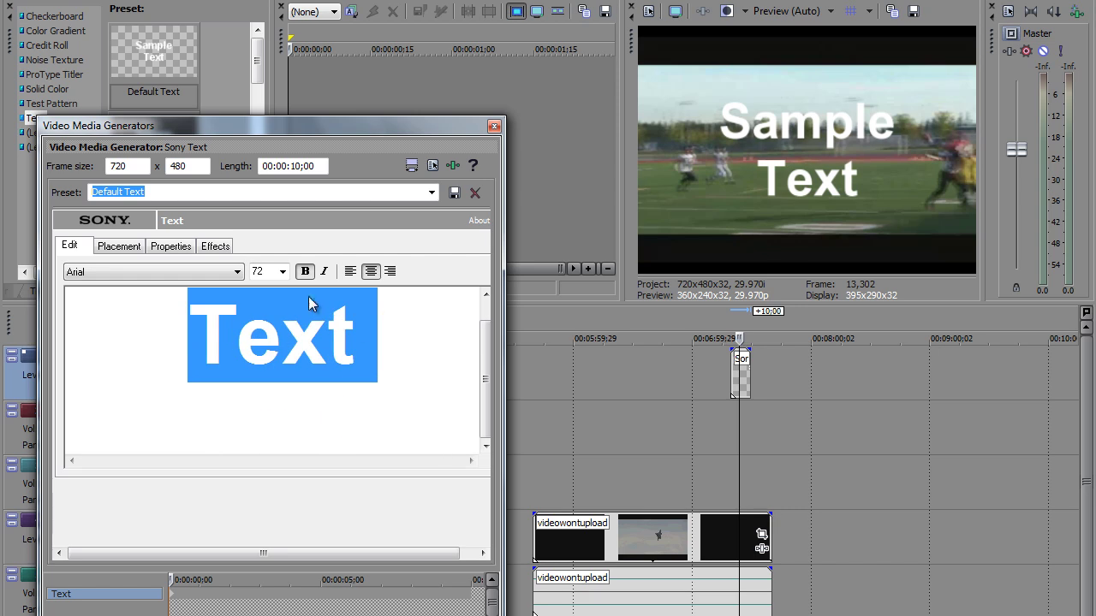
left_click(282, 272)
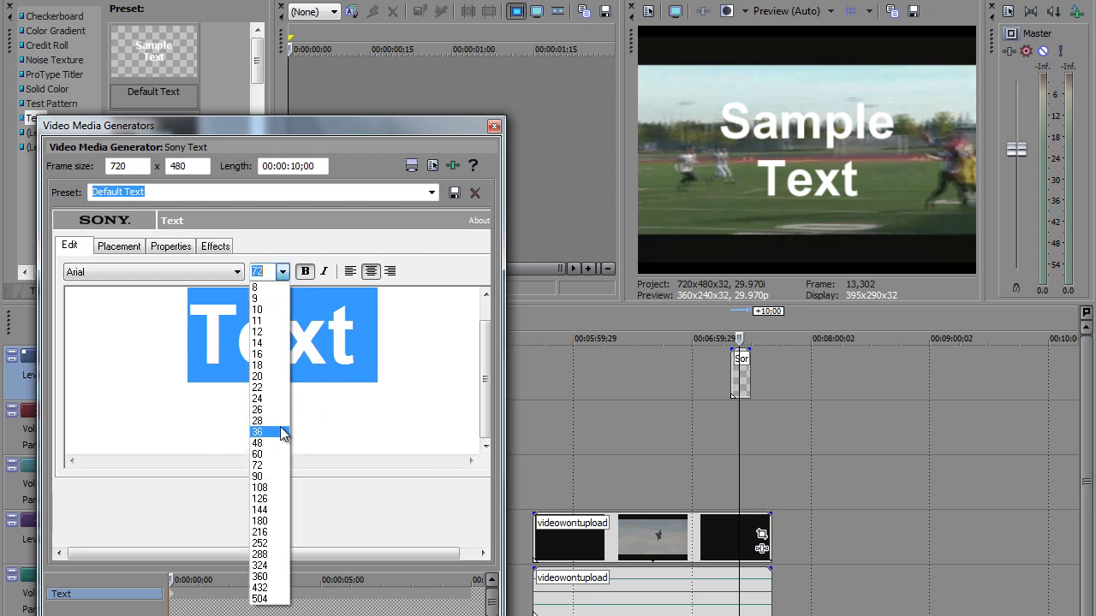
left_click(277, 421)
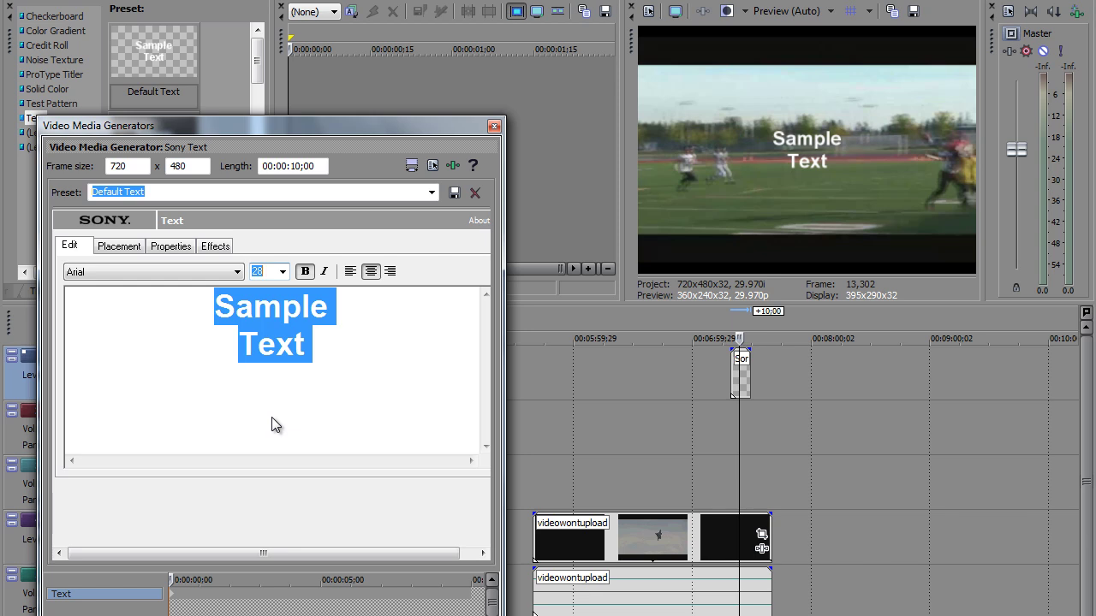
- Try Bell MT and Brush Script MT, then settle on Copperplate Gothic Light at size 36
left_click(237, 272)
mouse_move(238, 374)
left_mouse_down()
mouse_move(237, 591)
mouse_move(243, 317)
mouse_move(239, 377)
left_mouse_up()
left_click(106, 412)
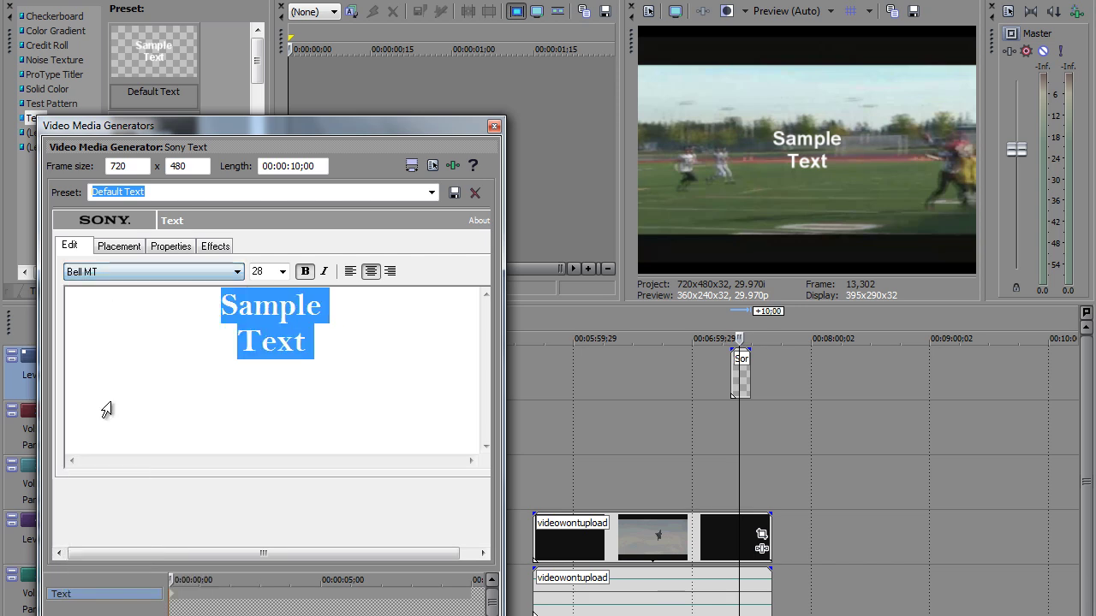
left_click(238, 271)
left_click(127, 499)
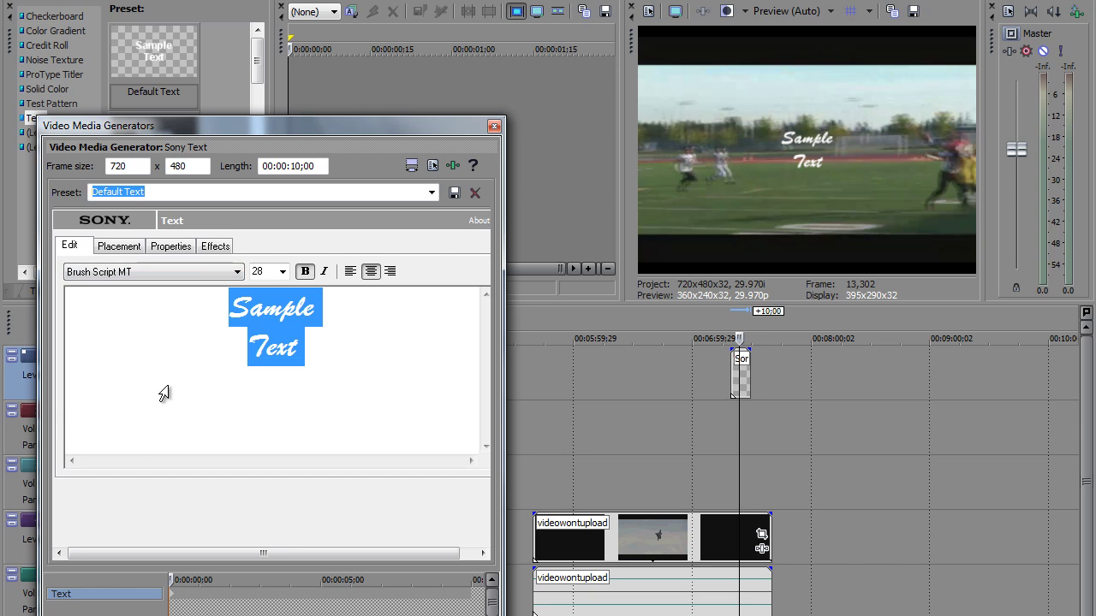
left_click(237, 271)
left_click(163, 542)
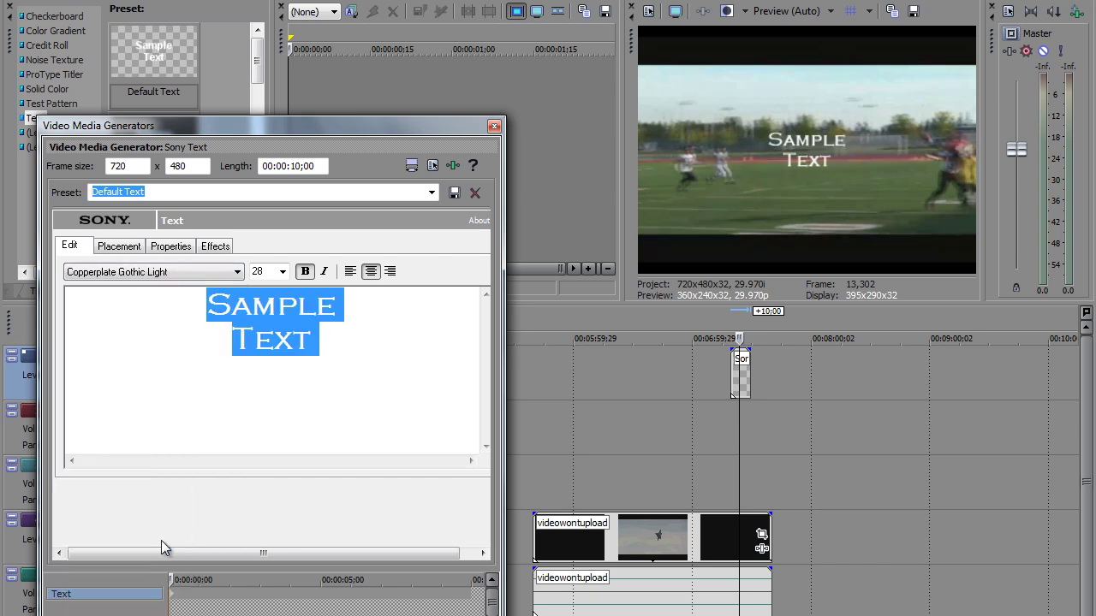
left_click(282, 271)
left_click(268, 431)
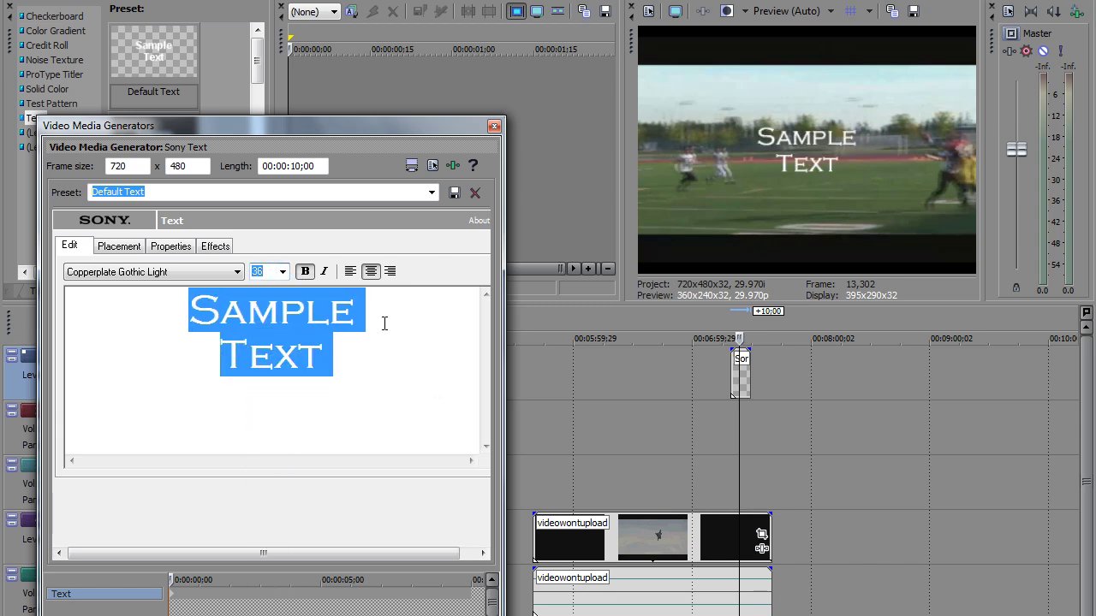
- Drag the title lower in the Placement preview to about X 0.009, Y 0.277
left_click(118, 247)
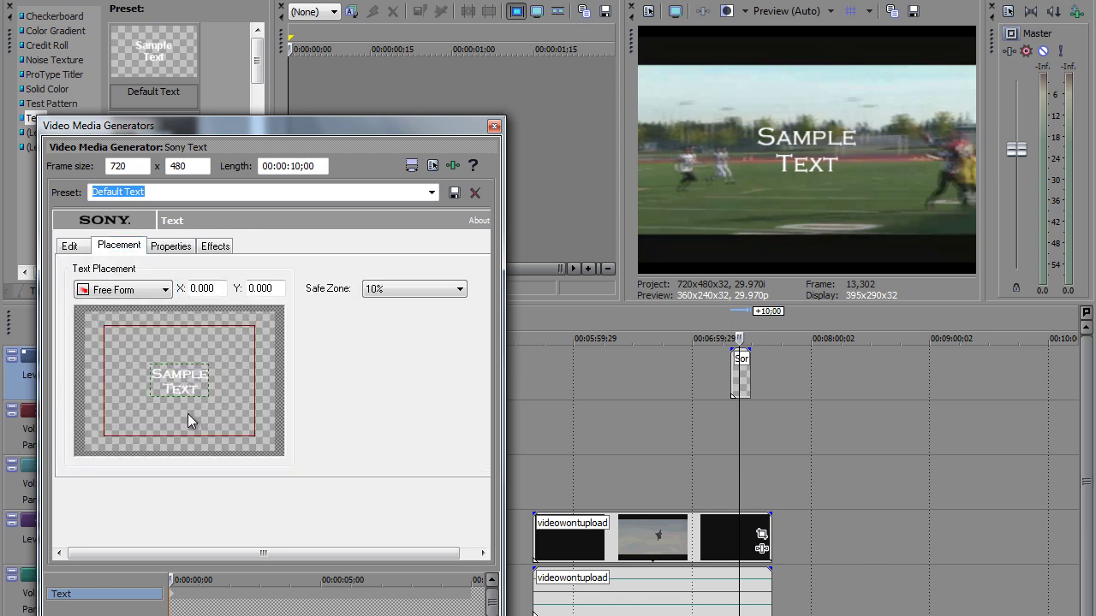
left_click_drag(179, 383, 180, 407)
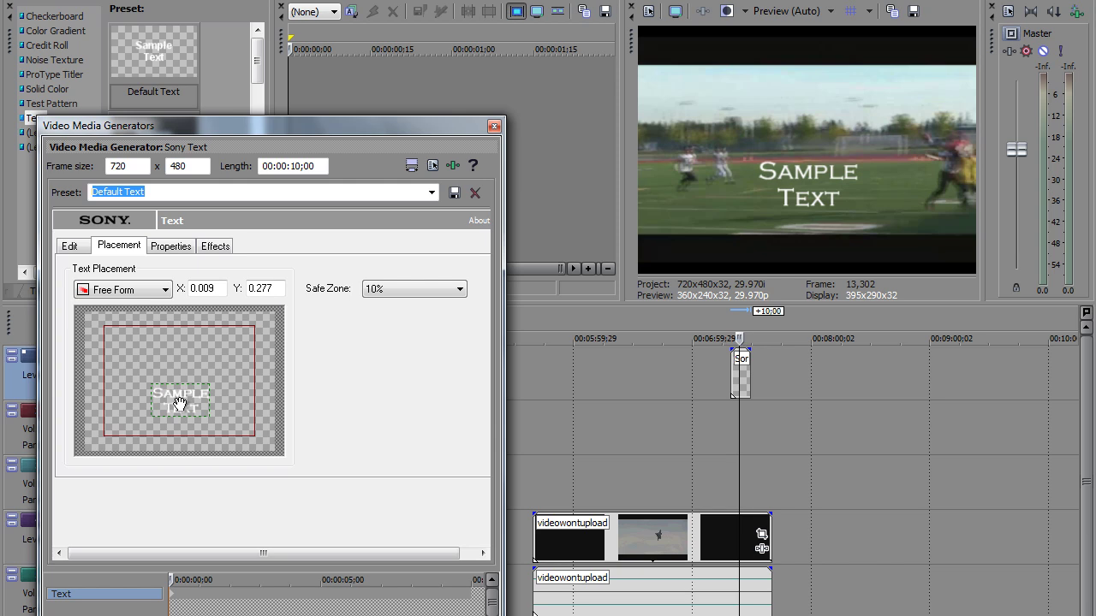
- Experiment with text and background alpha, leaving white text at 255 over a 0-alpha background
left_click(176, 248)
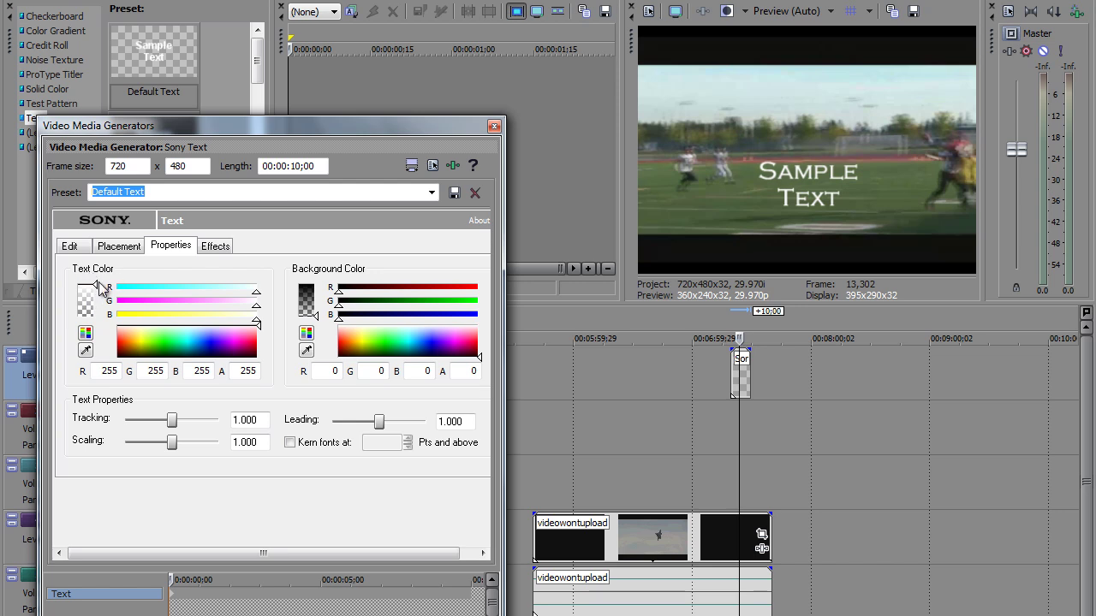
mouse_move(97, 287)
left_mouse_down()
mouse_move(101, 335)
mouse_move(101, 287)
left_mouse_up()
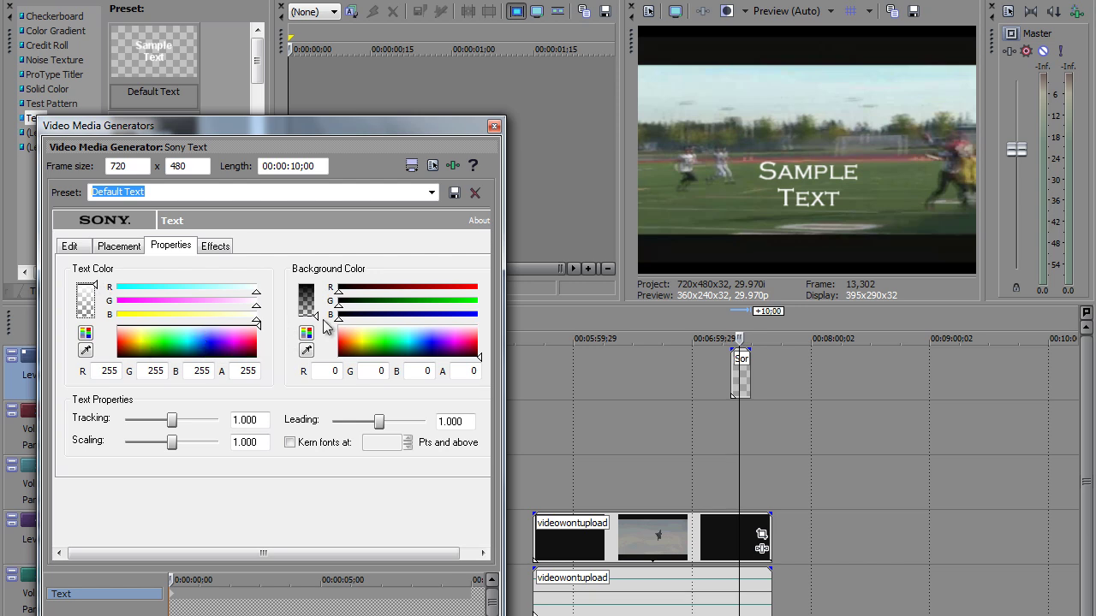
mouse_move(316, 317)
left_mouse_down()
mouse_move(319, 280)
mouse_move(319, 330)
left_mouse_up()
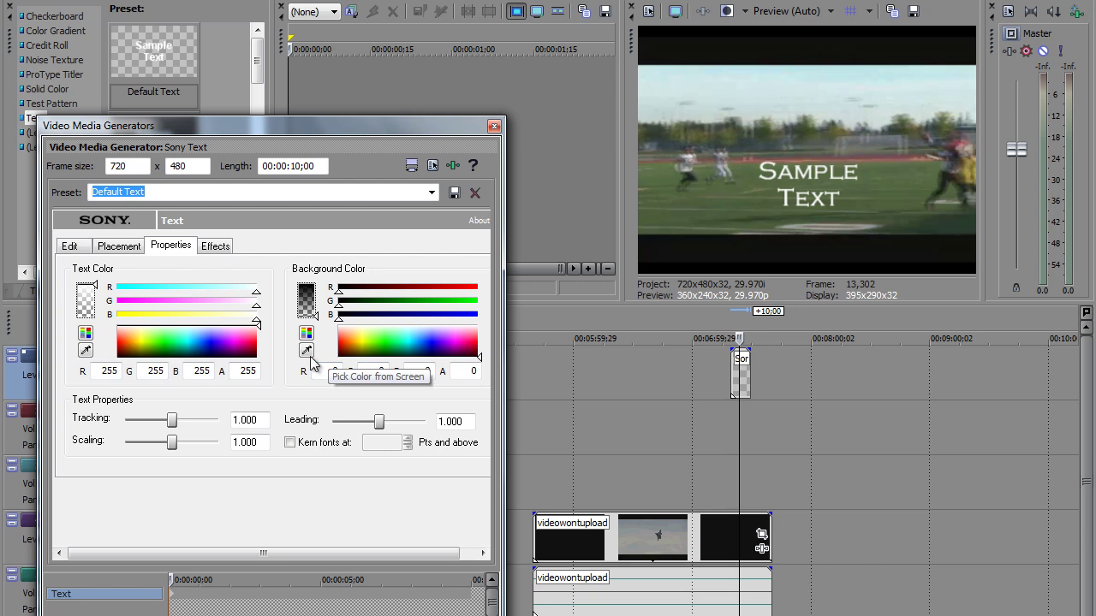
- Turn on Draw Outline with a dark navy outline colour, then enable Draw Shadow
left_click(216, 249)
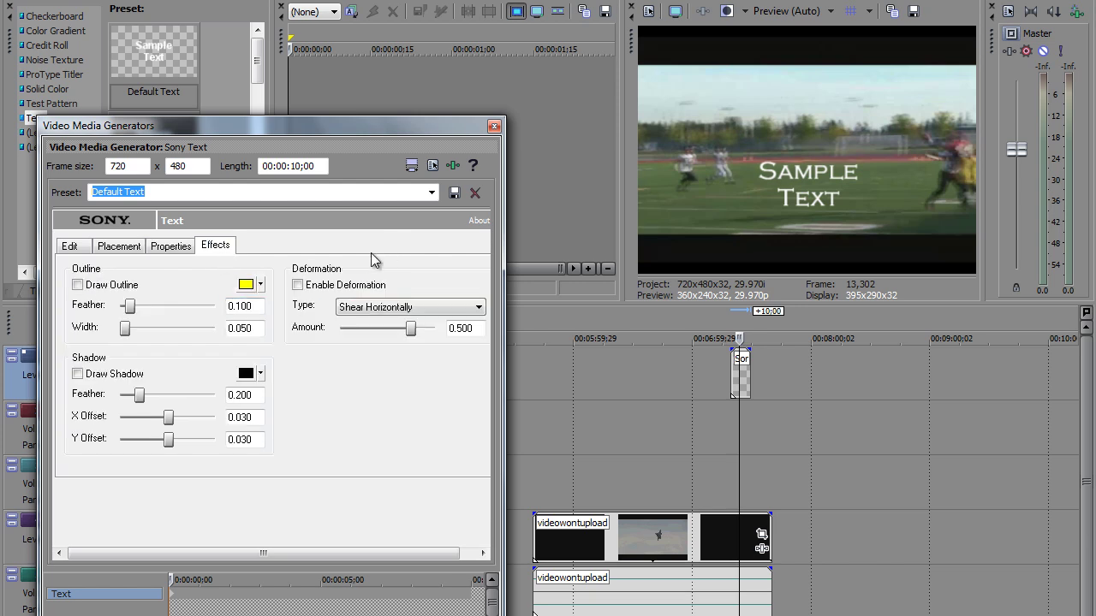
left_click(78, 285)
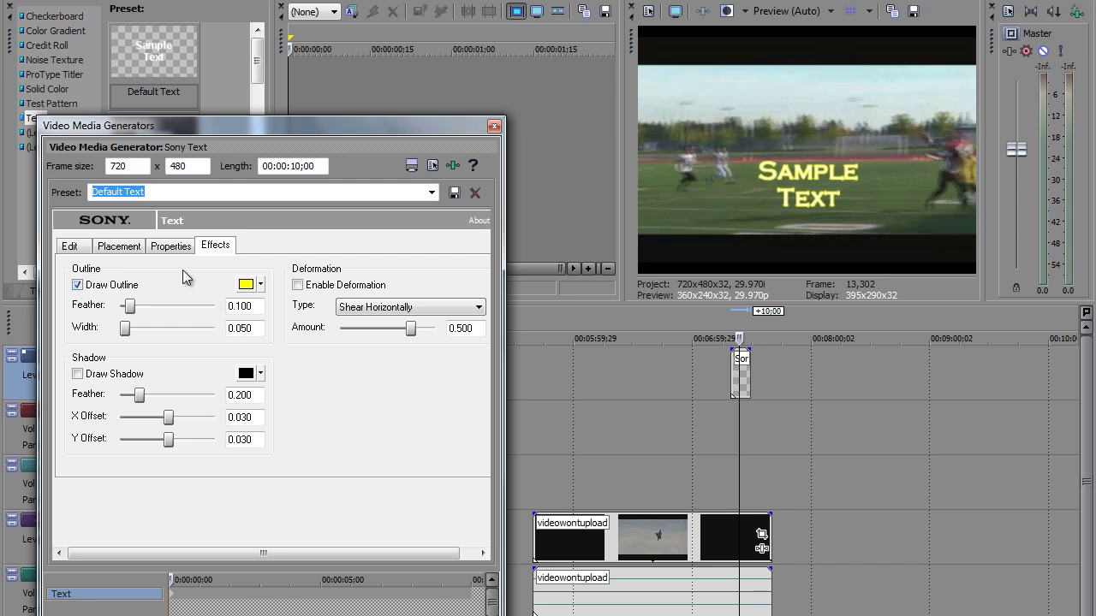
left_click(261, 285)
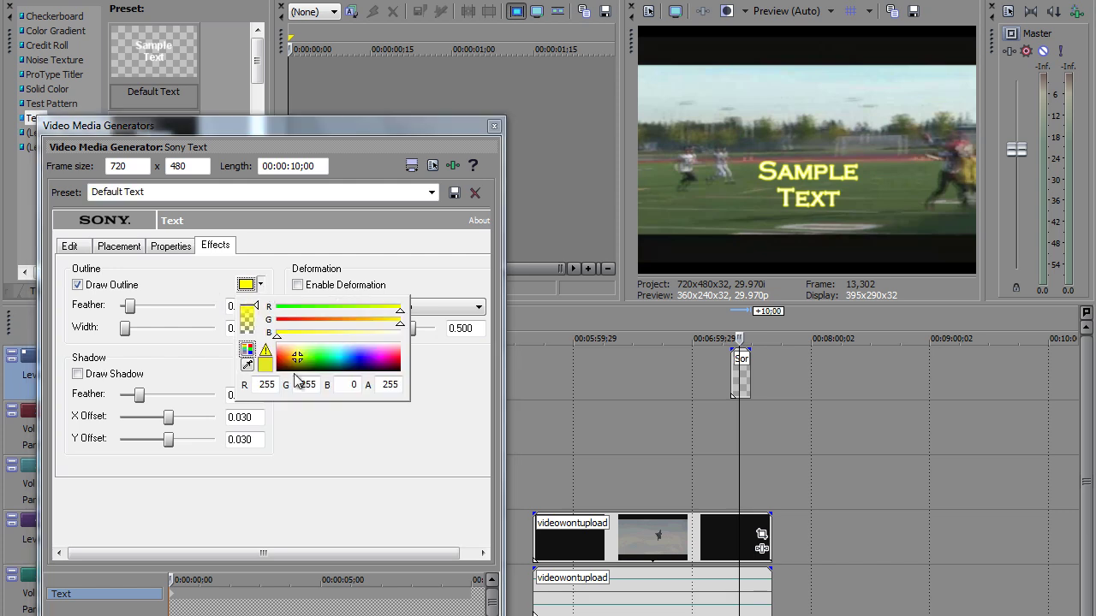
left_click_drag(308, 368, 368, 369)
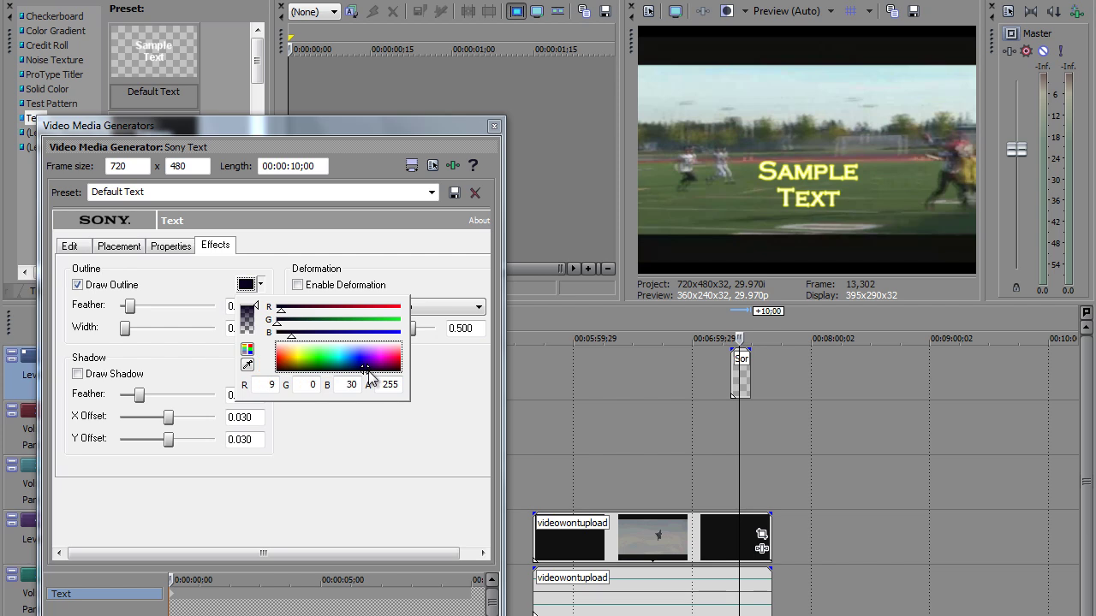
left_click(260, 285)
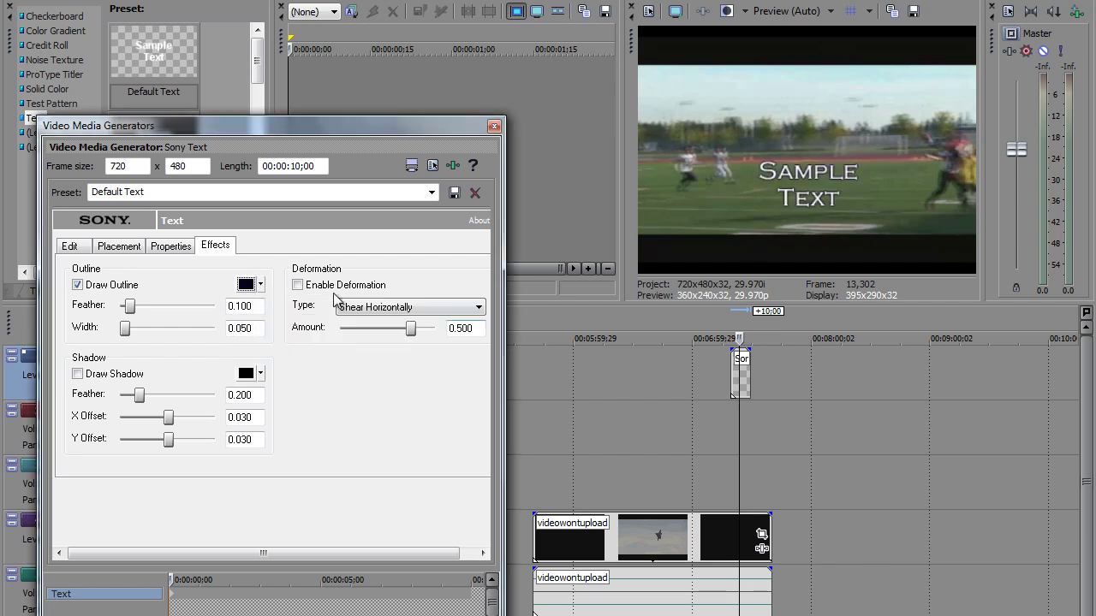
left_click(79, 375)
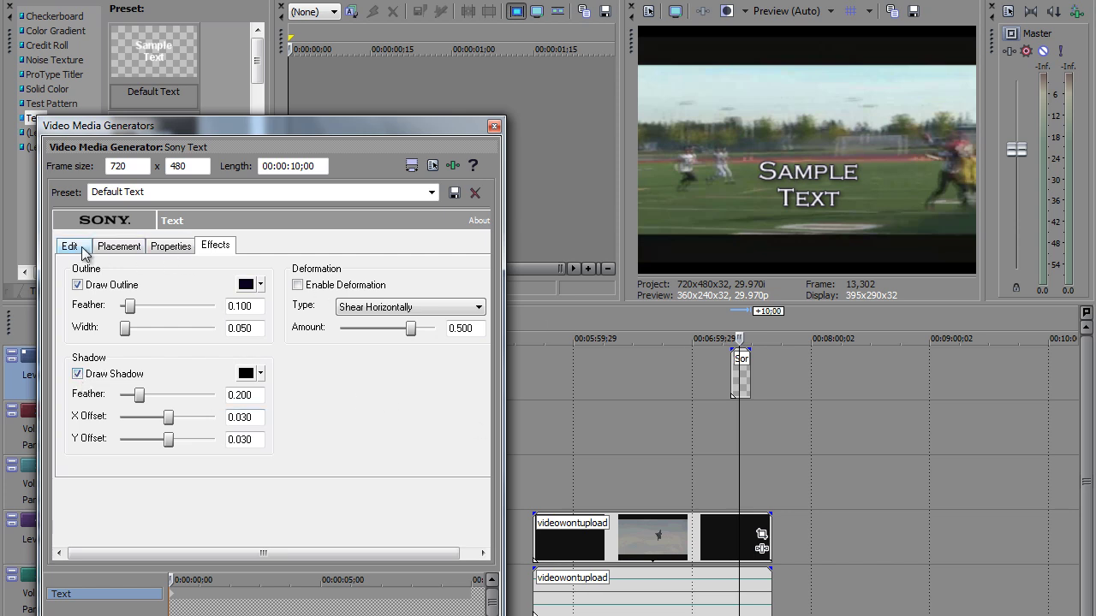
- Raise the title's font size to 48, then to 60
left_click(83, 248)
left_click(282, 272)
left_click(263, 443)
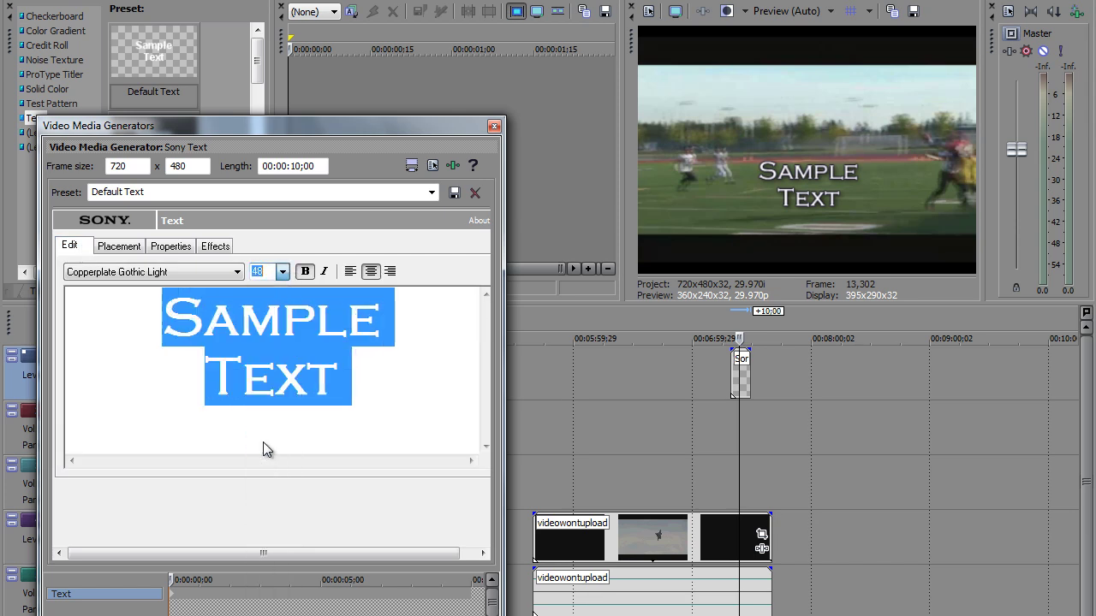
left_click(283, 271)
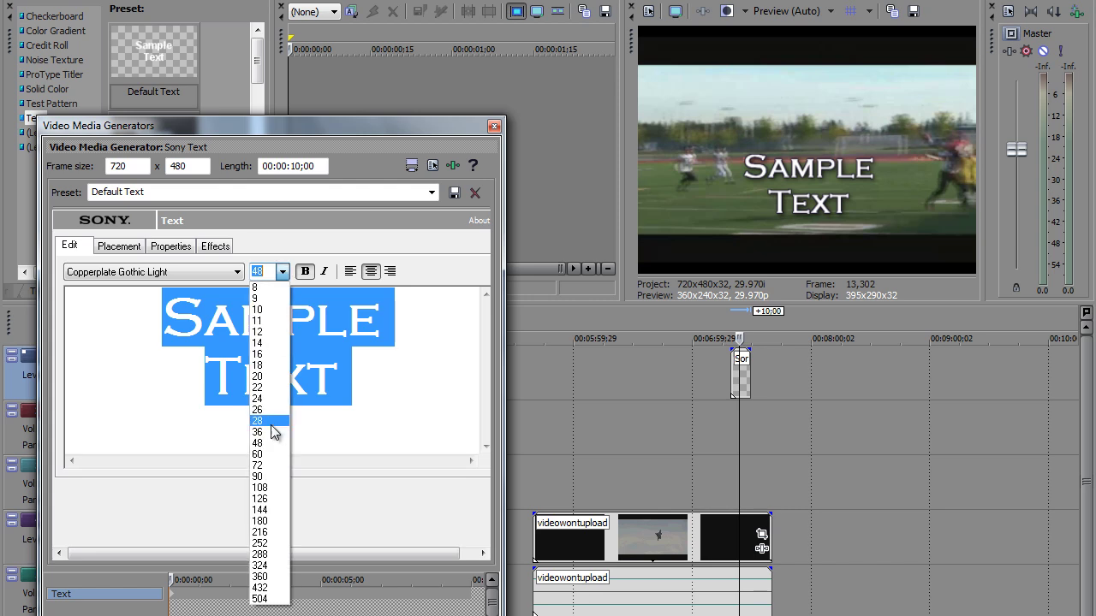
left_click(257, 455)
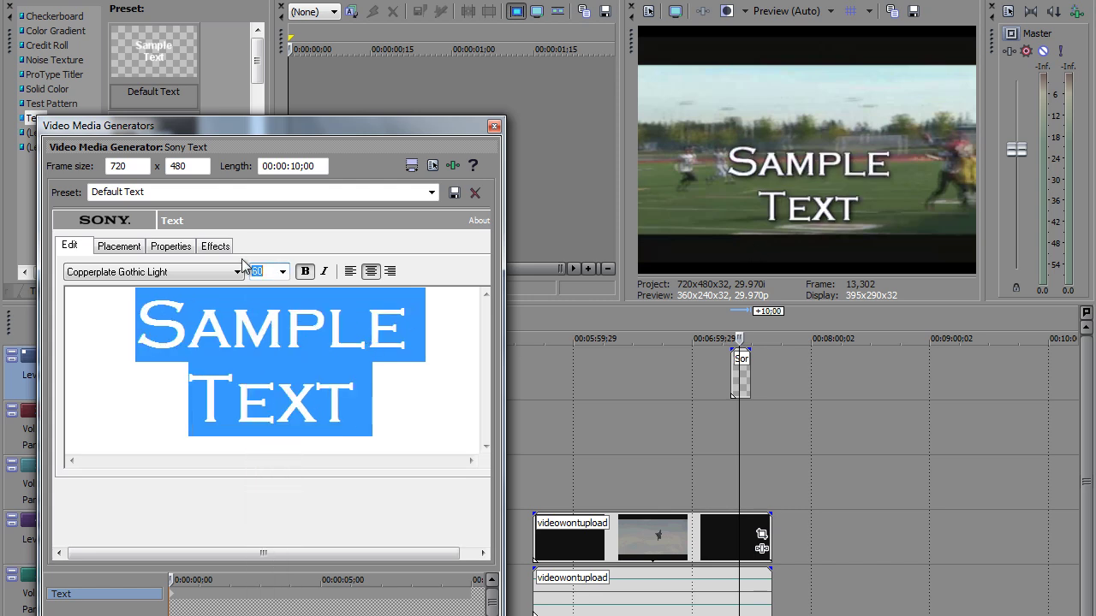
- Toggle Draw Shadow off and back on so the drop shadow stays enabled
left_click(218, 247)
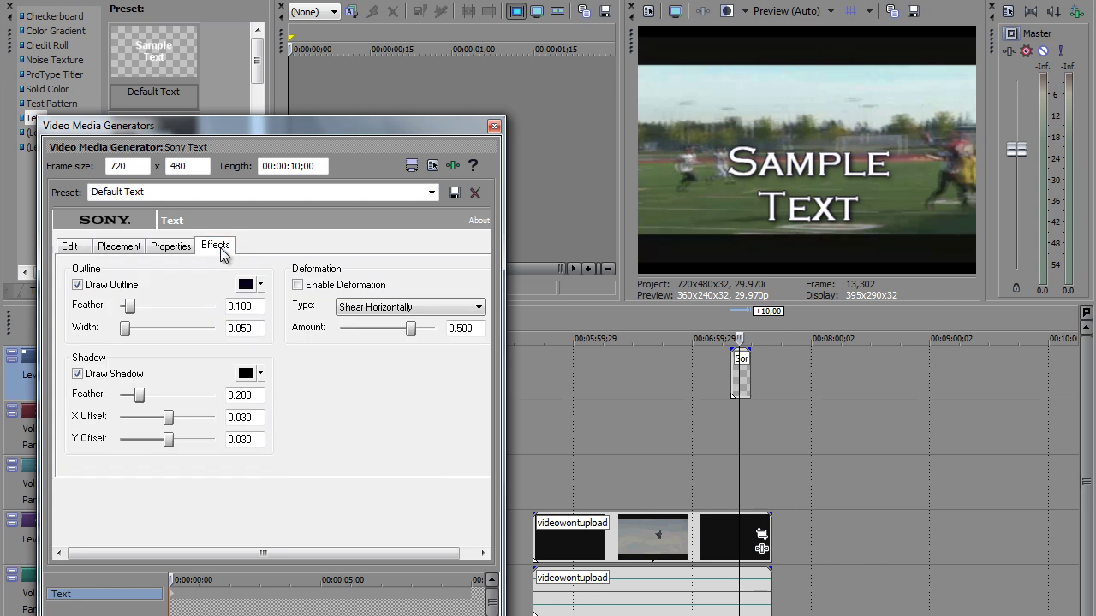
left_click(78, 374)
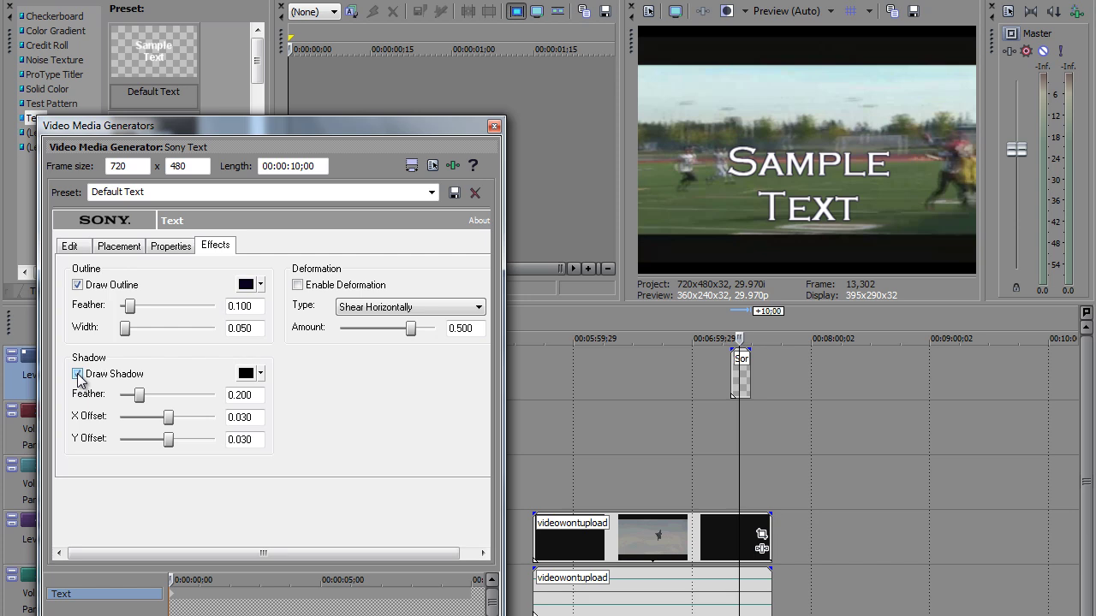
left_click(78, 374)
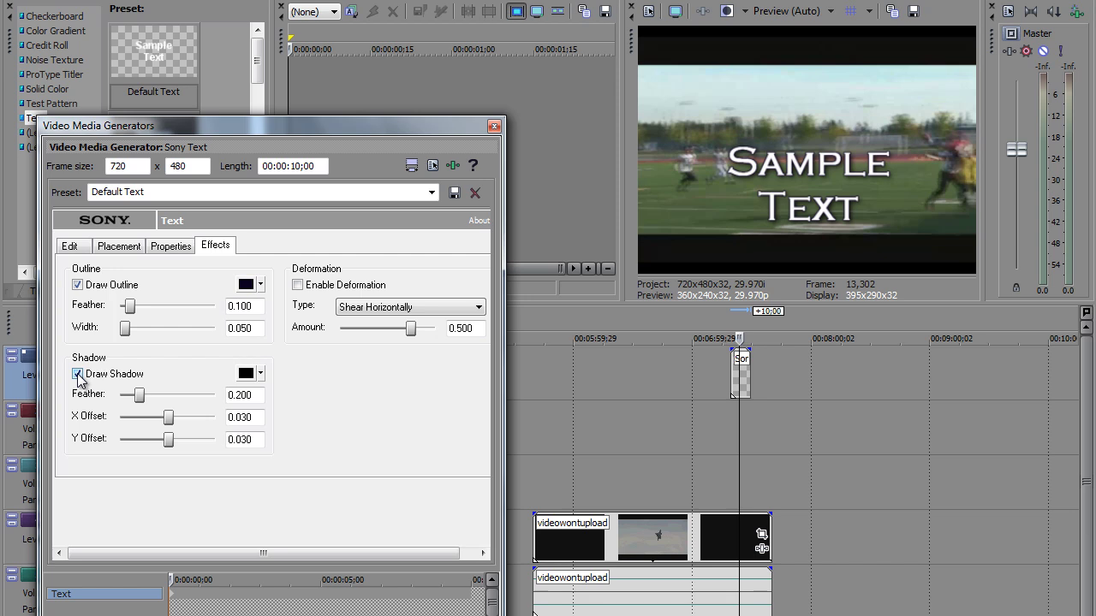
- Replace the preset name with 'football text' and save it as a new preset
left_click(150, 193)
key("shift+Home")
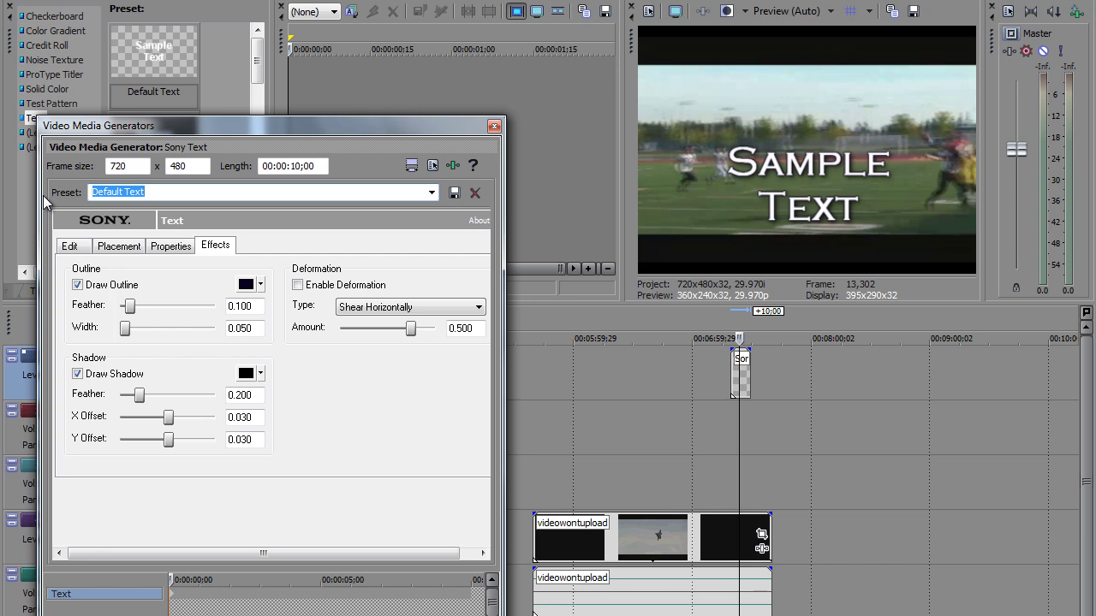
type("football text")
left_click(454, 195)
- Close the generator settings and drop a new Default Text title onto track 1
left_click(494, 126)
left_click_drag(156, 68, 709, 383)
left_click_drag(440, 337, 395, 460)
- Set the new title's font size to 60, leaving the font unchanged
left_click(283, 272)
left_click(259, 455)
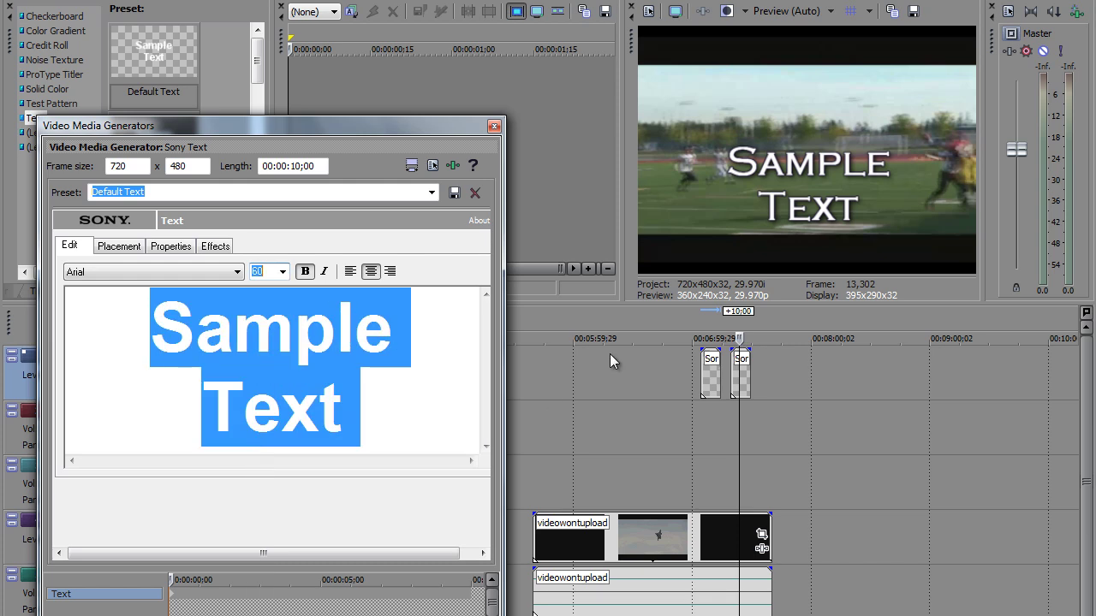
left_click(709, 332)
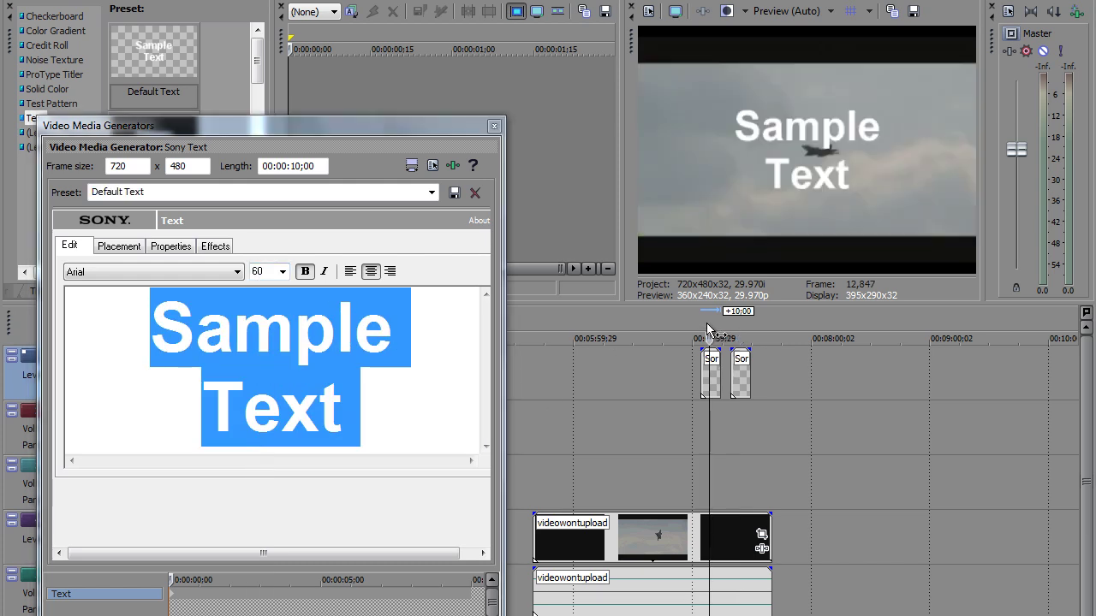
left_click(238, 272)
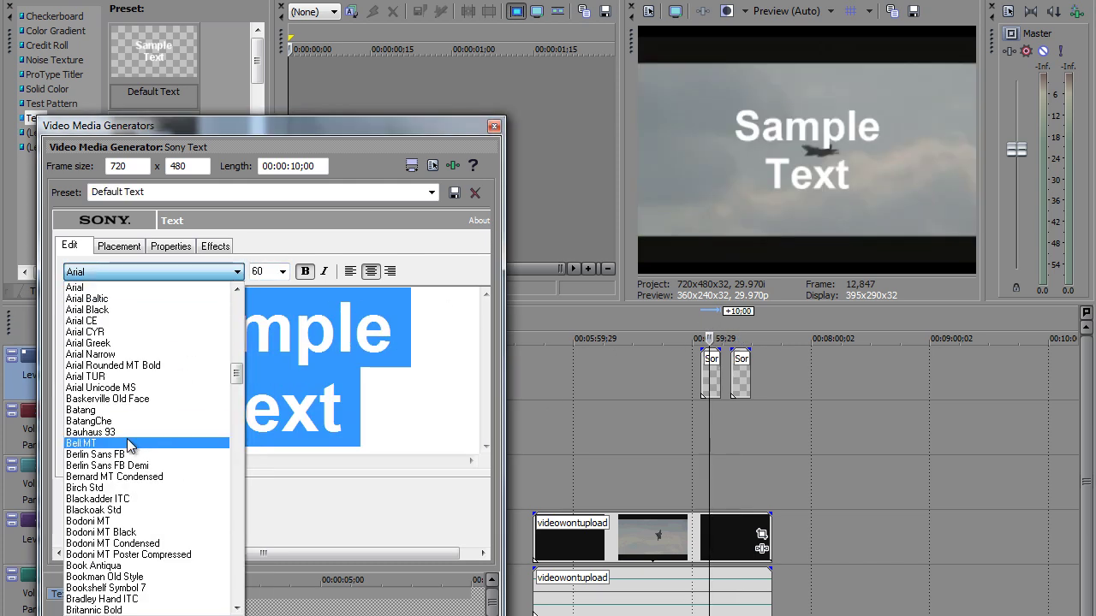
left_click(333, 223)
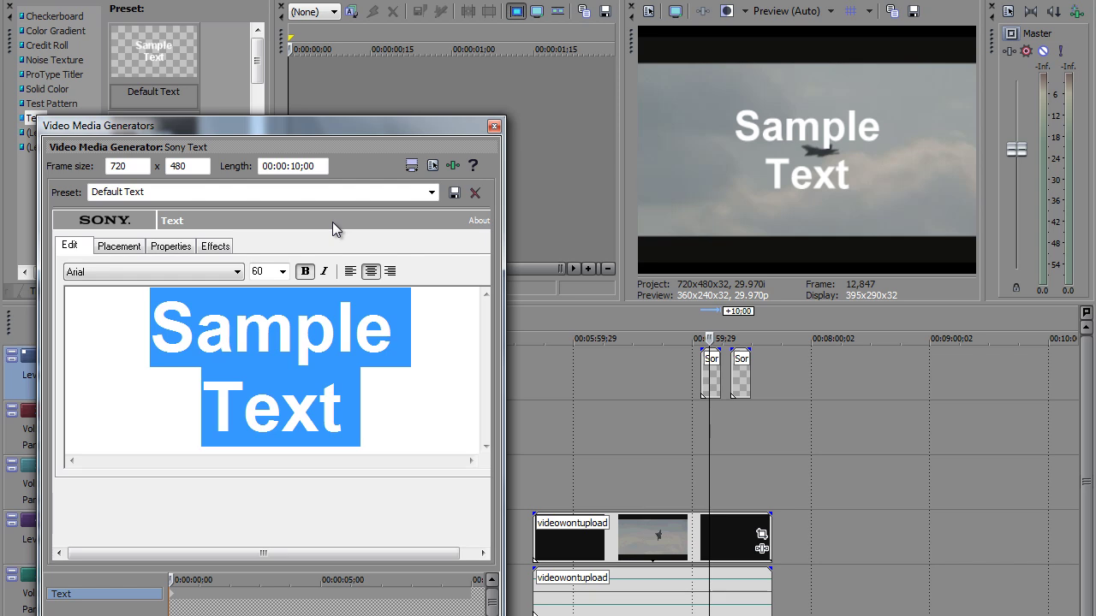
- Choose 'football text' from the Preset list for the new title
left_click(432, 191)
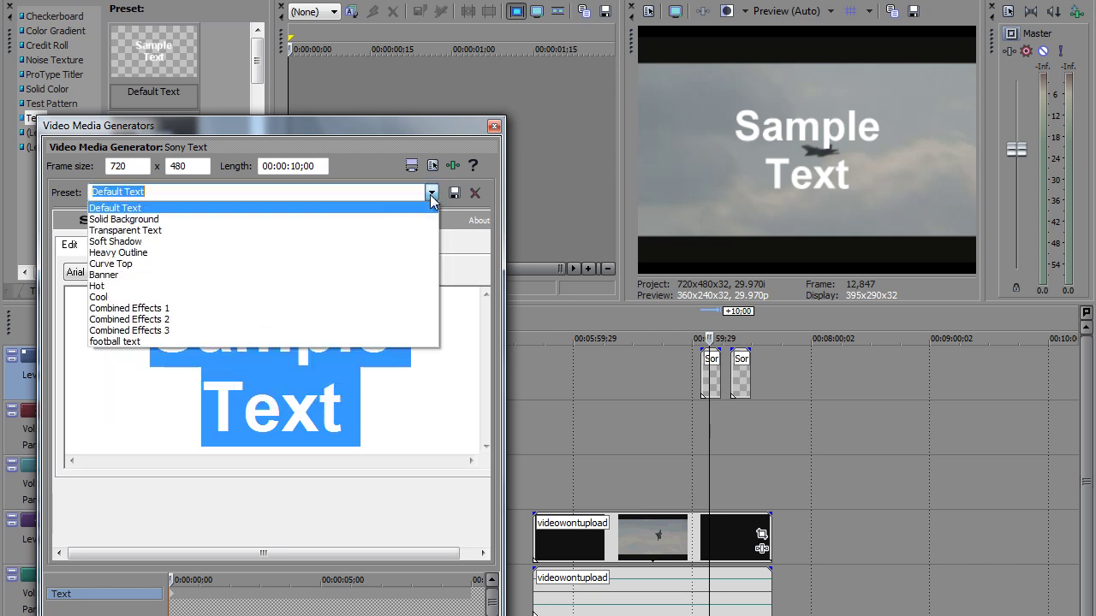
left_click(377, 163)
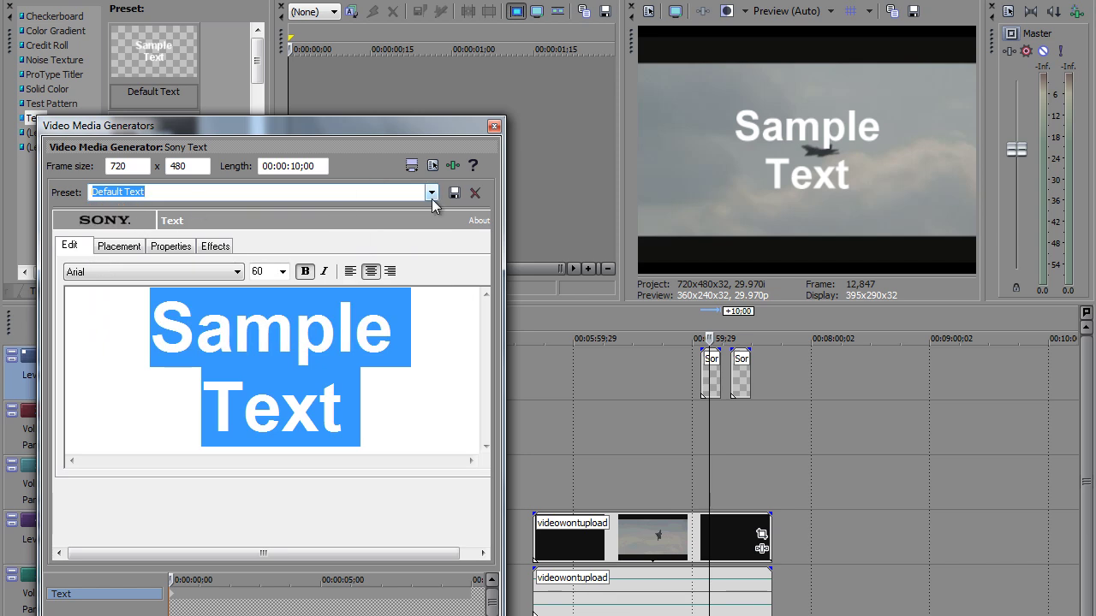
left_click(431, 192)
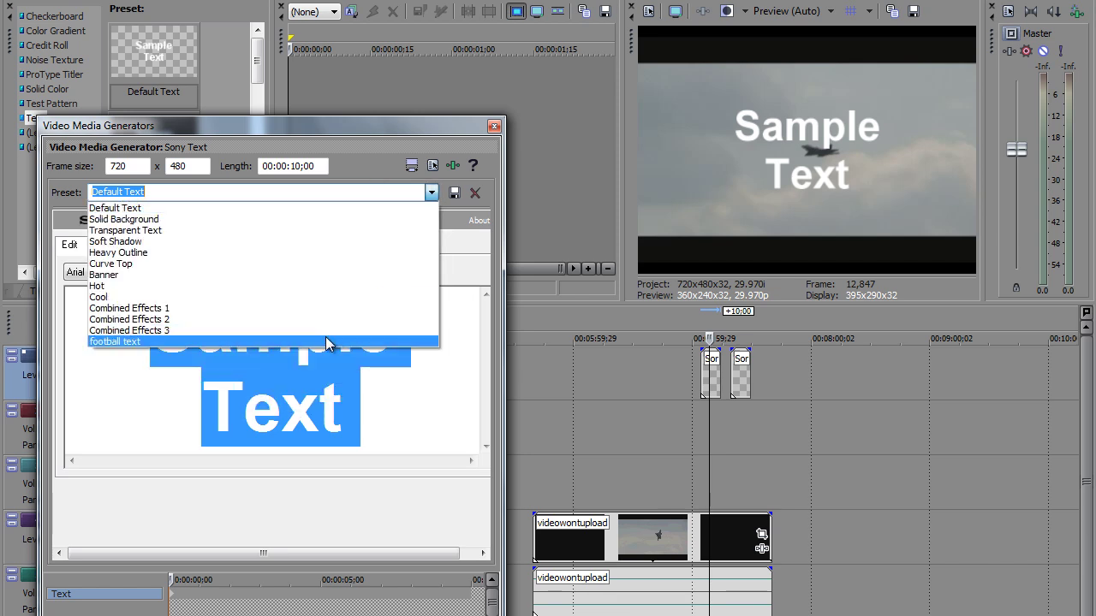
left_click(328, 342)
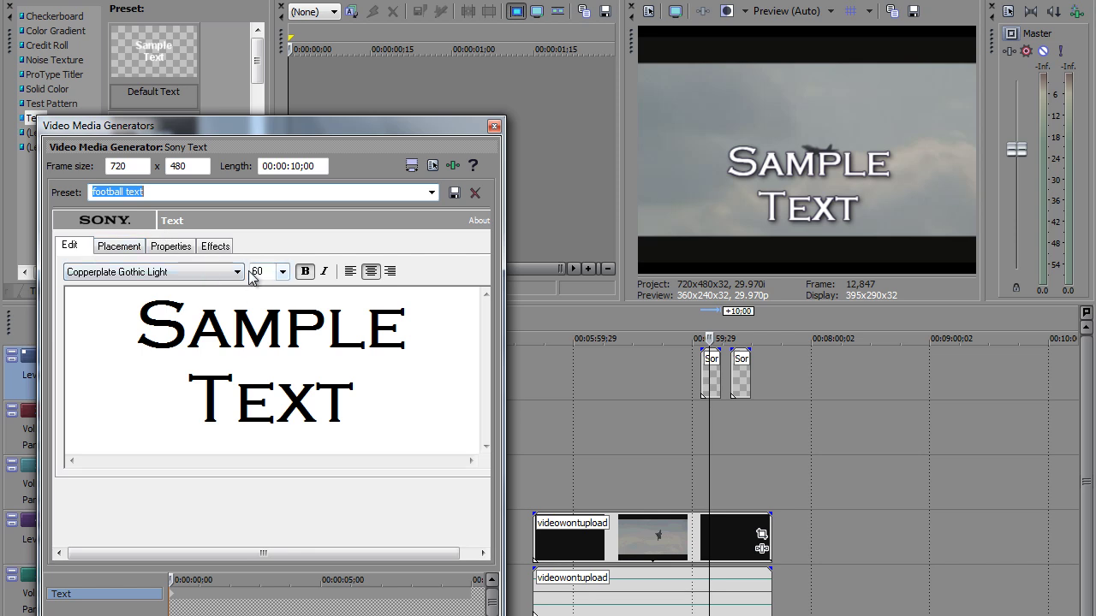
- Move the new title up to X -0.252, Y -0.338 and switch off its outline, keeping the shadow
left_click(123, 249)
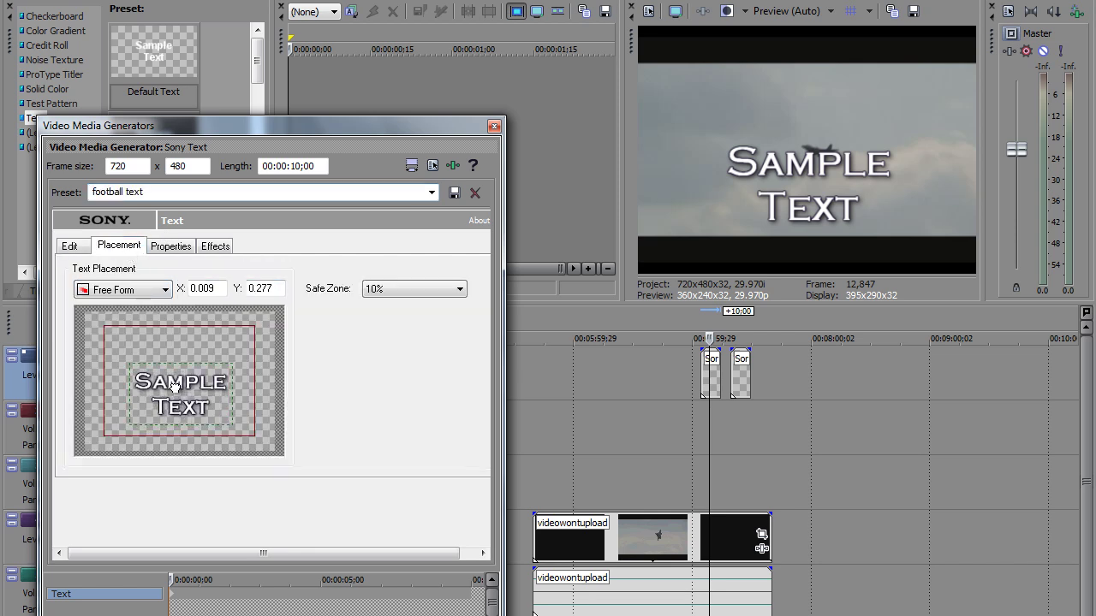
left_click_drag(175, 380, 154, 358)
left_click(215, 245)
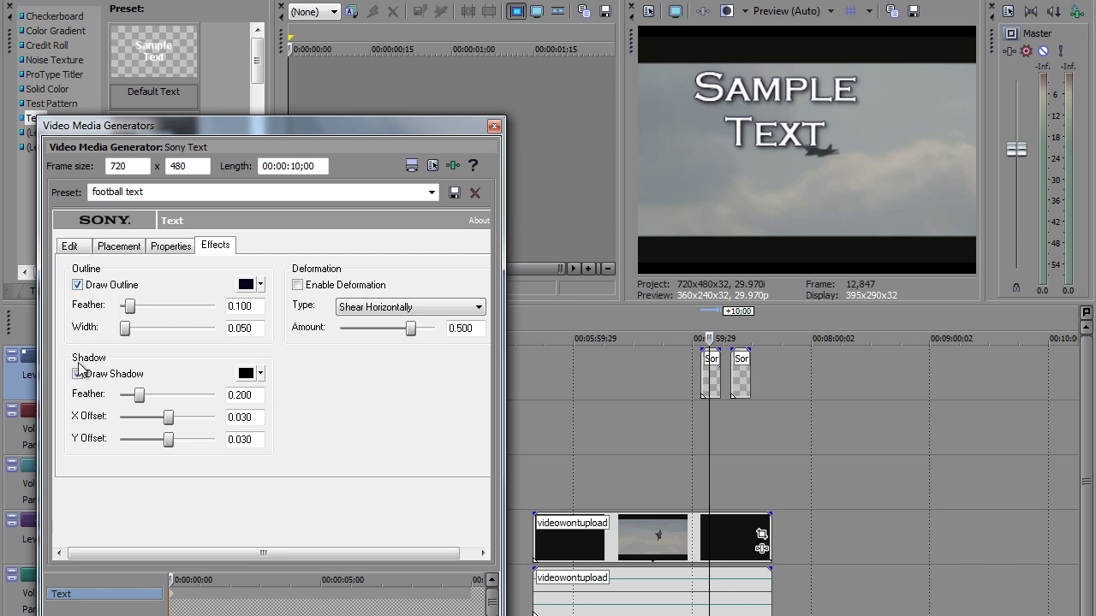
left_click(78, 285)
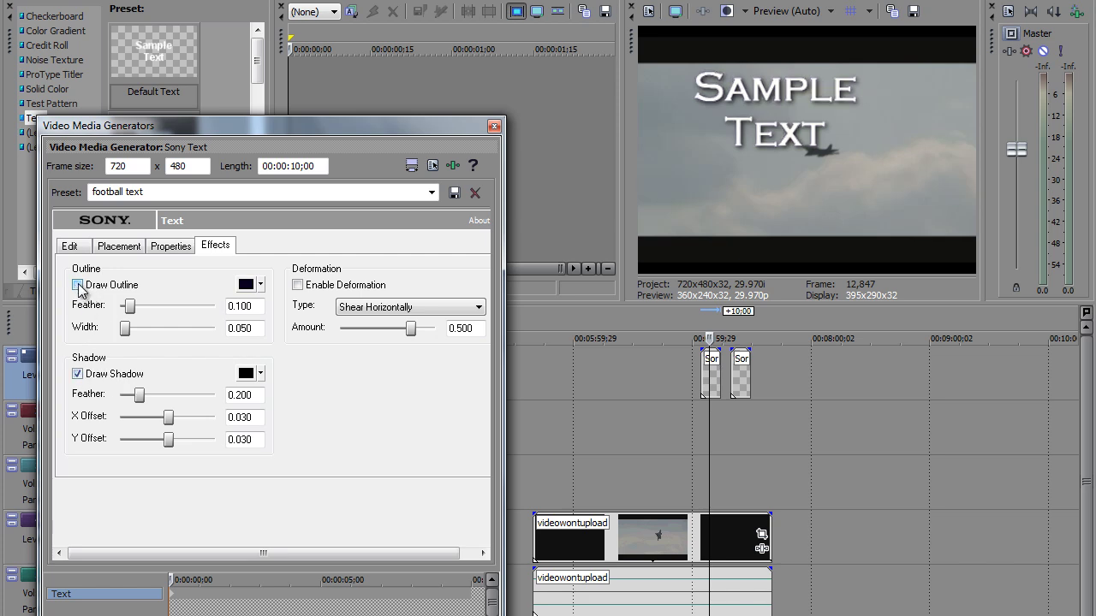
left_click(78, 375)
left_click(78, 375)
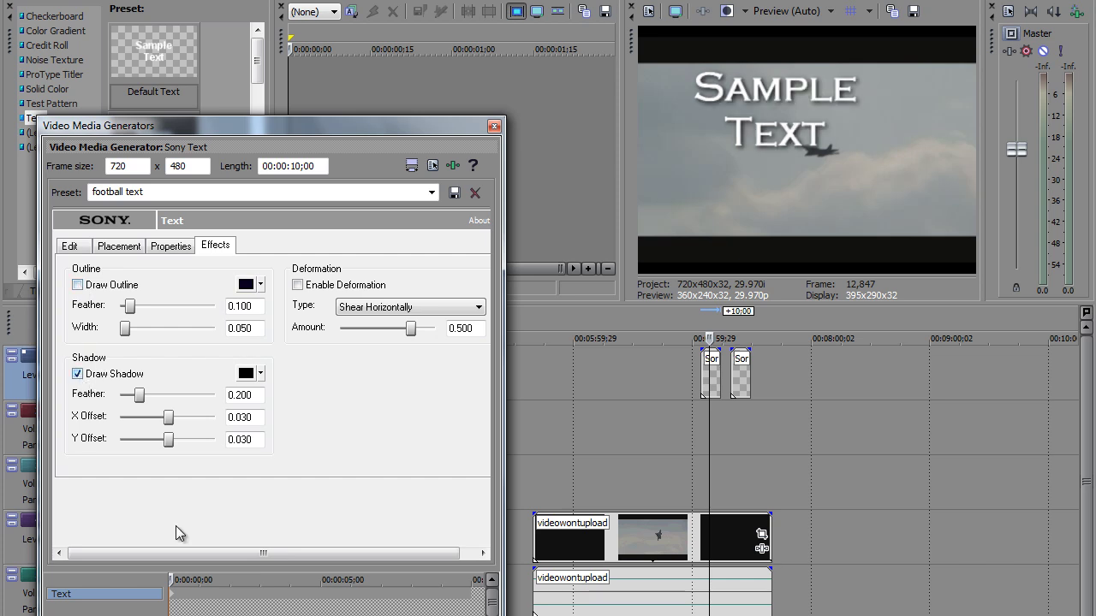